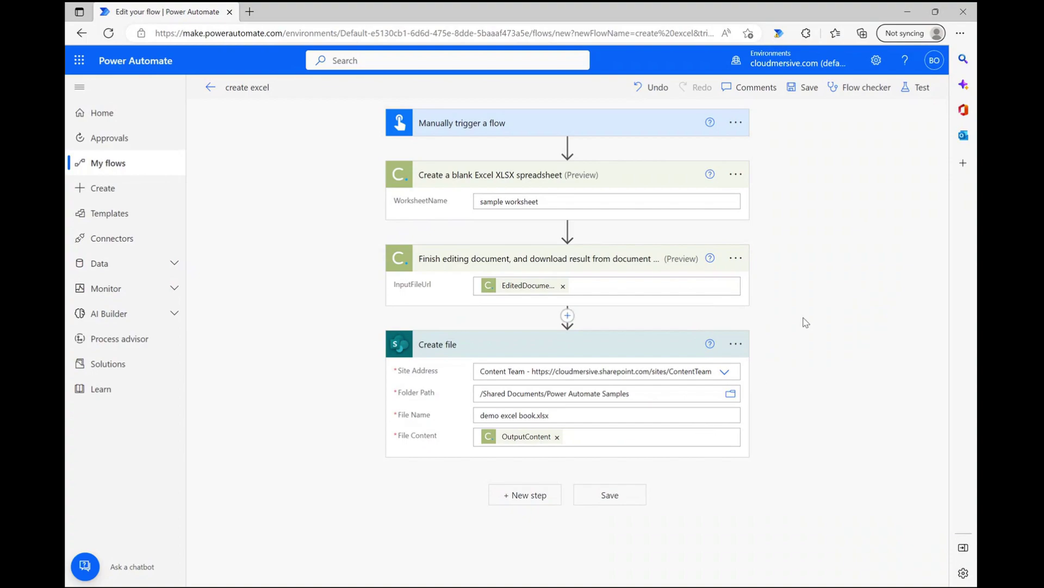
Insert Cloudmersive Document Conversion's Begin editing a document action after the blank spreadsheet step
{"action": "left_click", "coordinate": [568, 229]}
{"action": "left_click", "coordinate": [570, 249]}
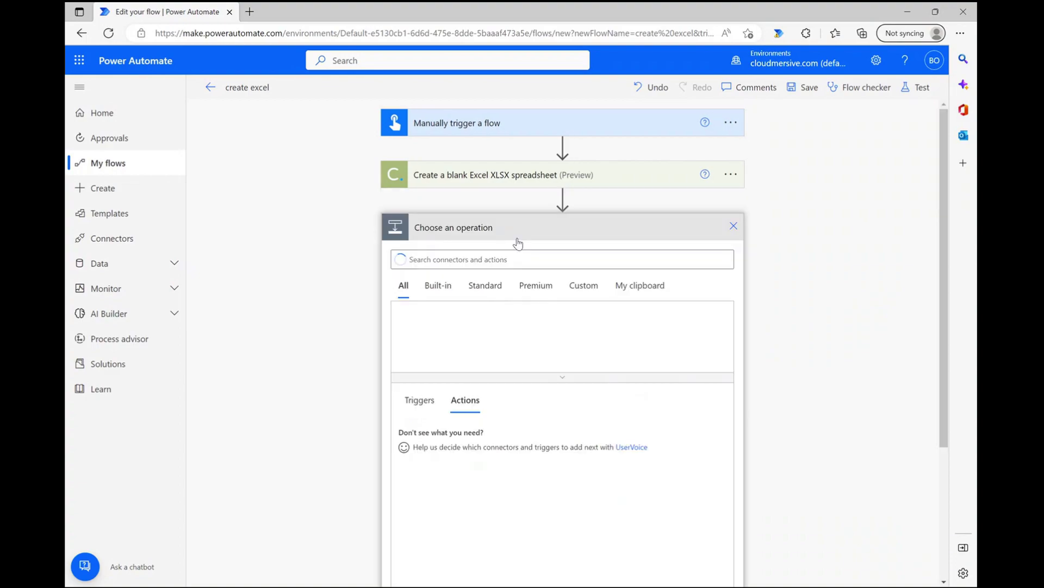
{"action": "type", "text": "cloudmersive"}
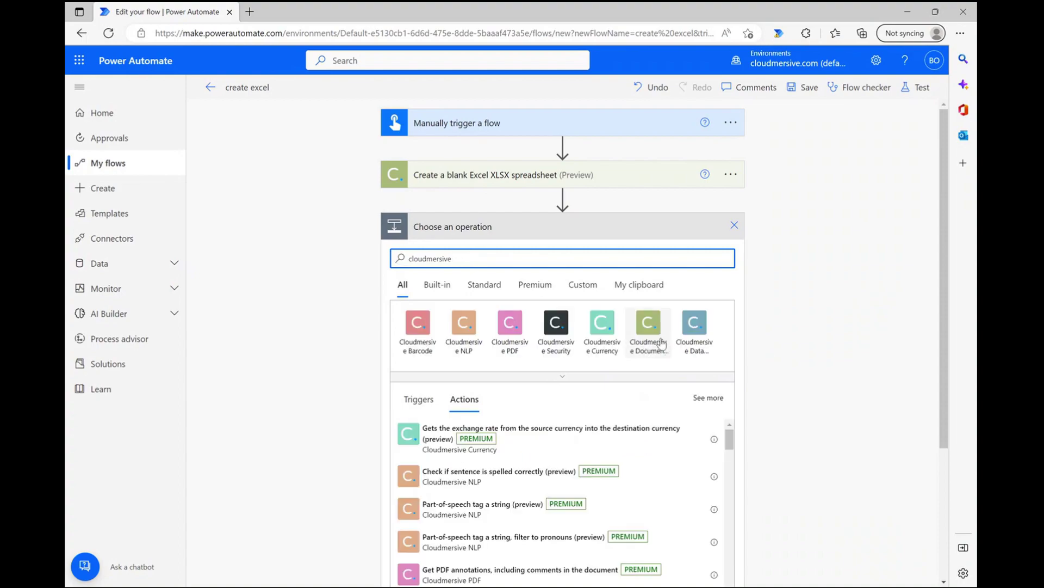
{"action": "left_click", "coordinate": [661, 348]}
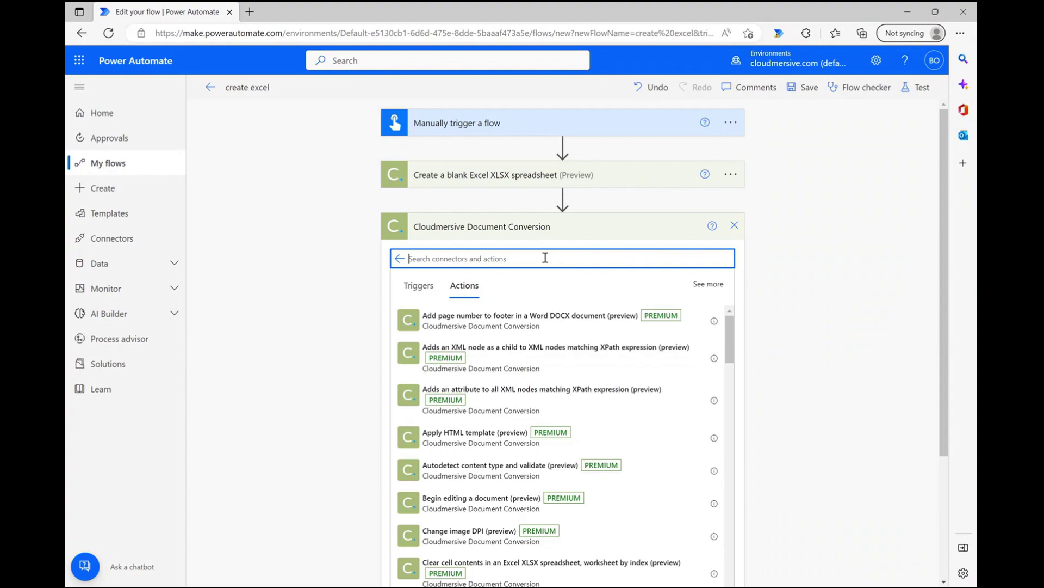
{"action": "type", "text": "begin editing"}
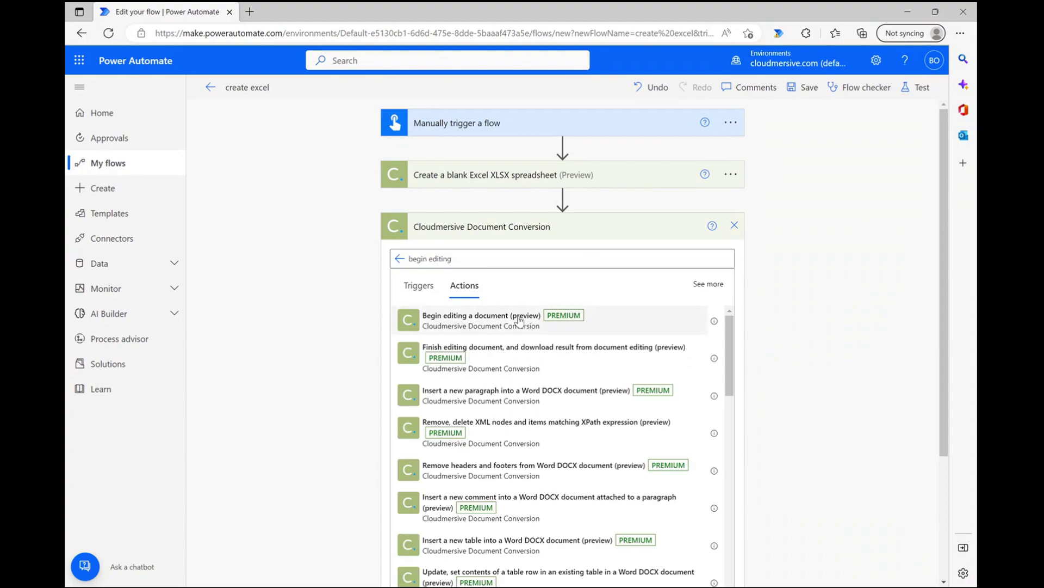
{"action": "left_click", "coordinate": [520, 321]}
Feed it the blank spreadsheet's EditedDocumentURL and name the file 'demo excel book.xlsx'
{"action": "left_click", "coordinate": [558, 256]}
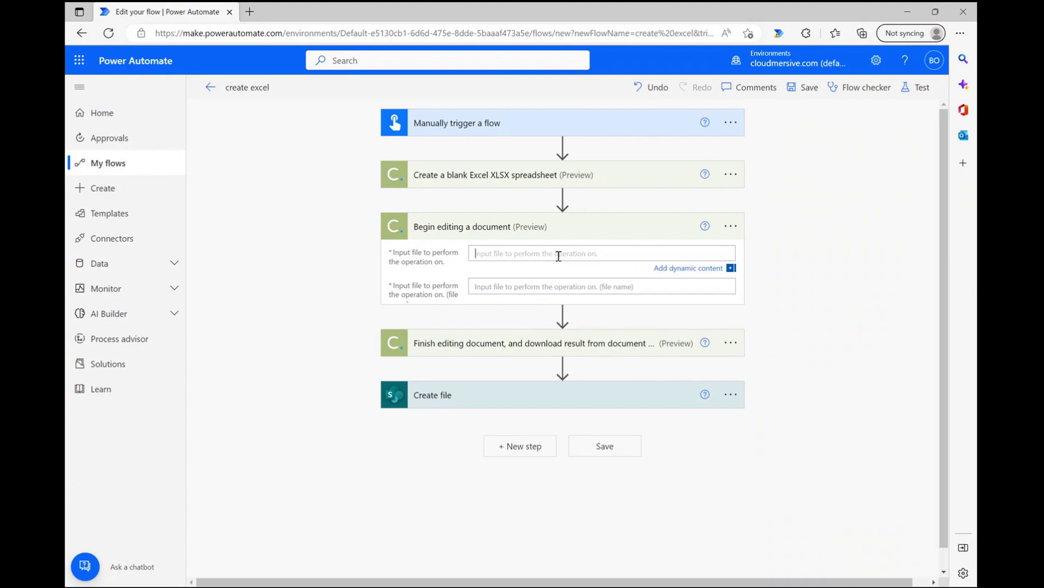
{"action": "left_click", "coordinate": [800, 408]}
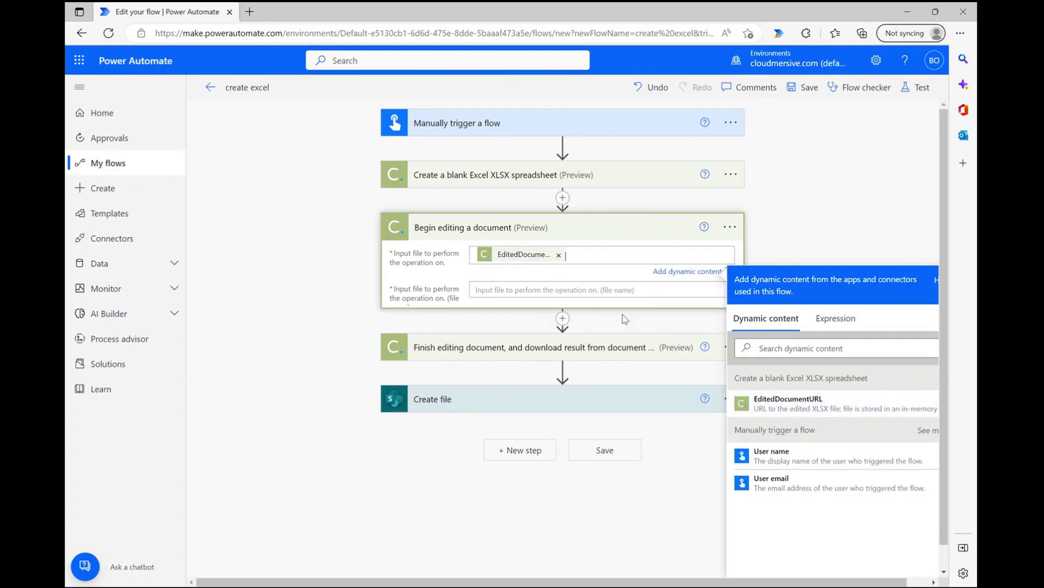
{"action": "left_click", "coordinate": [543, 291]}
{"action": "type", "text": "demo"}
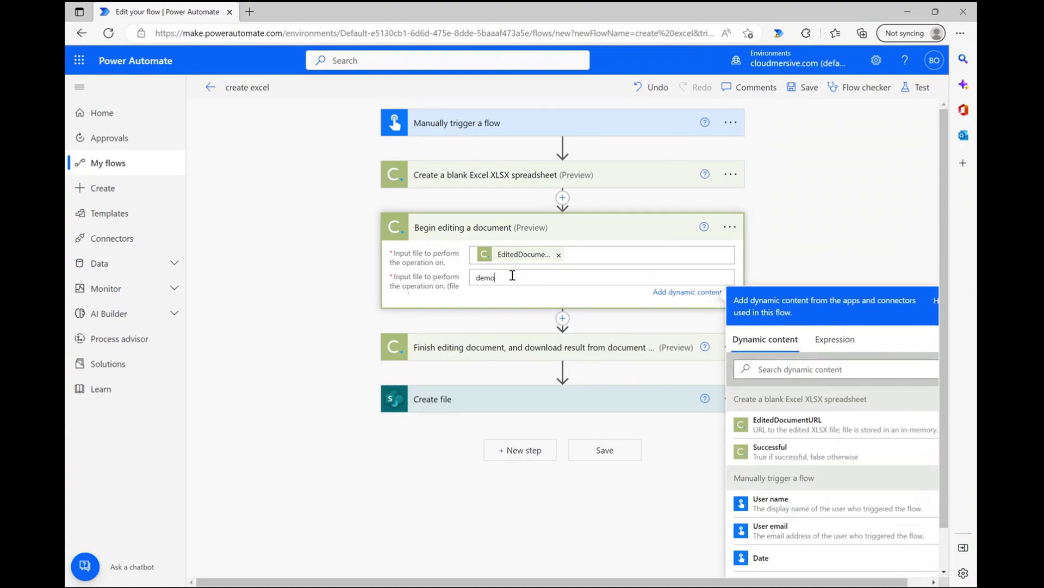
{"action": "type", "text": " excel book.xlsx"}
{"action": "left_click", "coordinate": [563, 304]}
Add Cloudmersive Document Conversion's 'Set, update cell contents in an Excel XLSX spreadsheet' action below Begin editing
{"action": "left_click", "coordinate": [544, 322]}
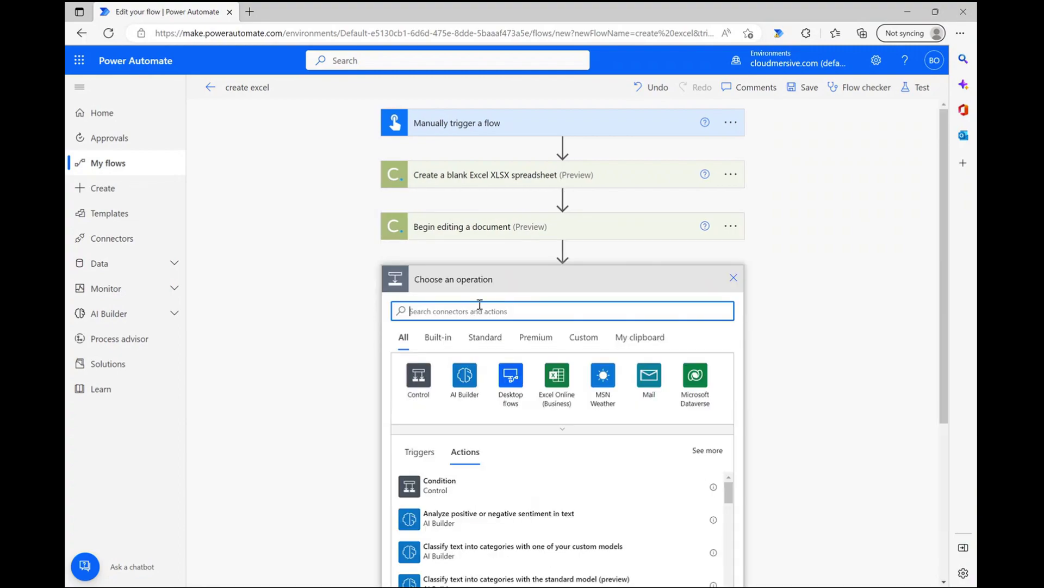
{"action": "type", "text": "cloudmersive"}
{"action": "left_click", "coordinate": [670, 377]}
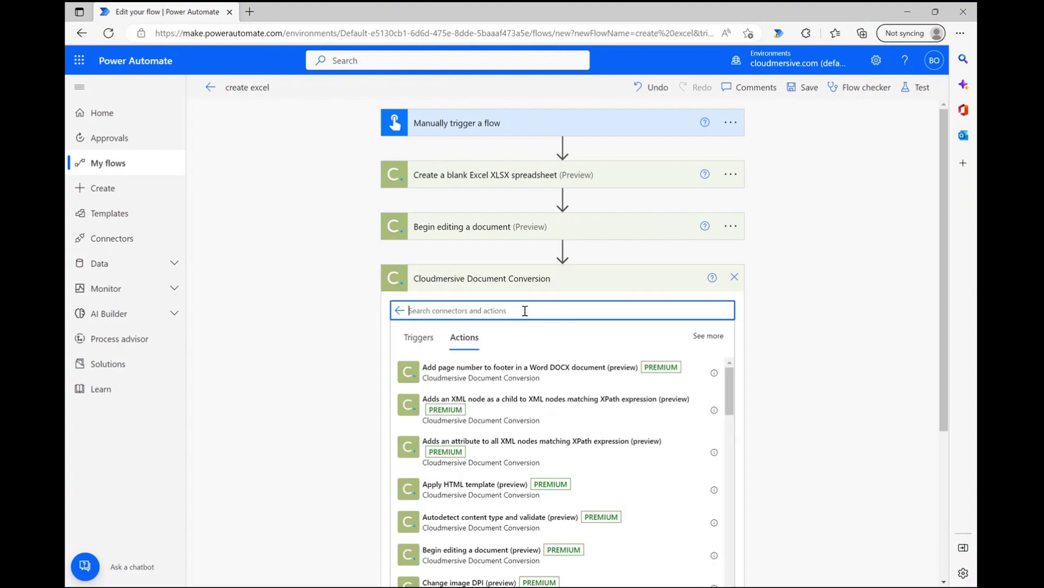
{"action": "type", "text": "set update"}
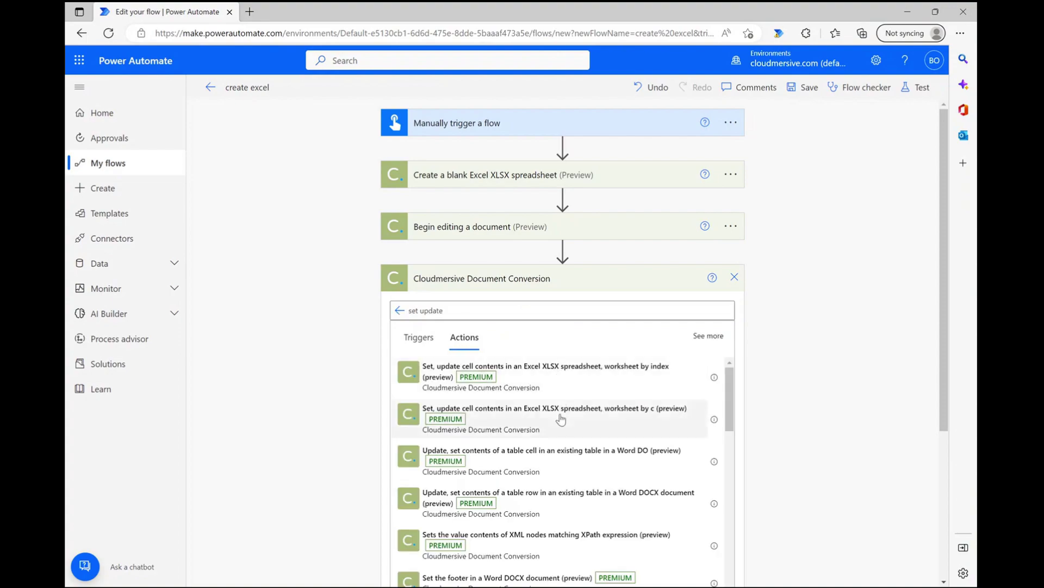
{"action": "left_click", "coordinate": [560, 418]}
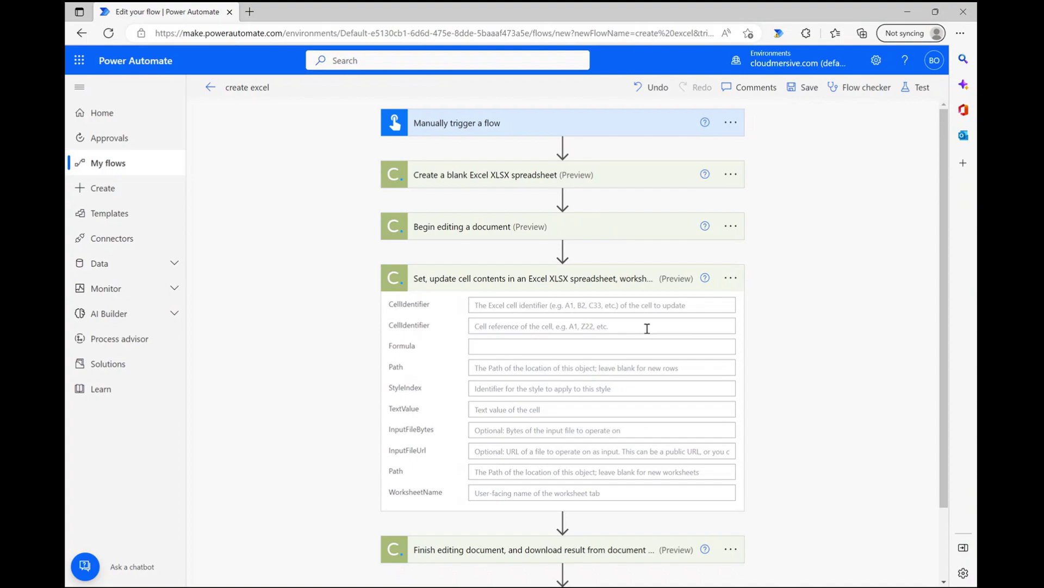
Set the cell identifier to A2 and the text value to 'Test test test'
{"action": "left_click", "coordinate": [598, 305]}
{"action": "type", "text": "A2"}
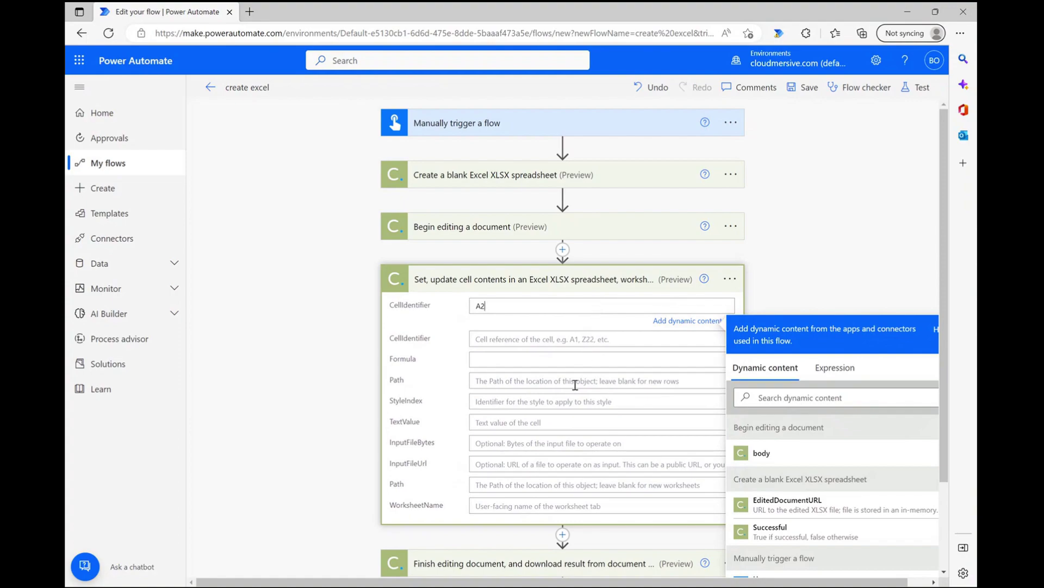
{"action": "left_click", "coordinate": [556, 423]}
{"action": "type", "text": "Test test test"}
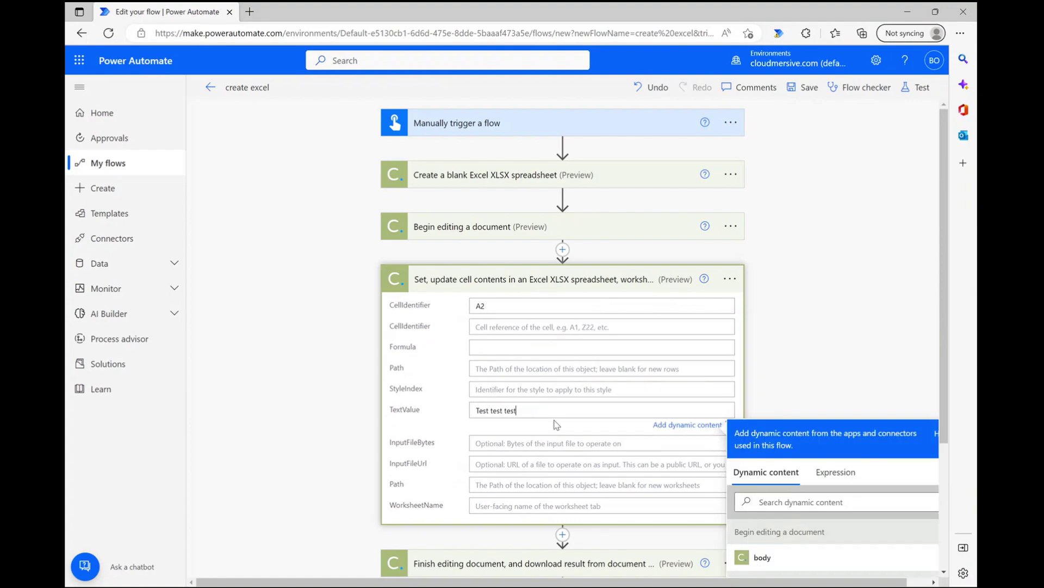
{"action": "key", "text": "Tab"}
{"action": "key", "text": "Tab"}
Use the blank spreadsheet's EditedDocumentURL as the step's input file URL
{"action": "scroll", "coordinate": [800, 454], "scroll_direction": "down", "scroll_amount": 4}
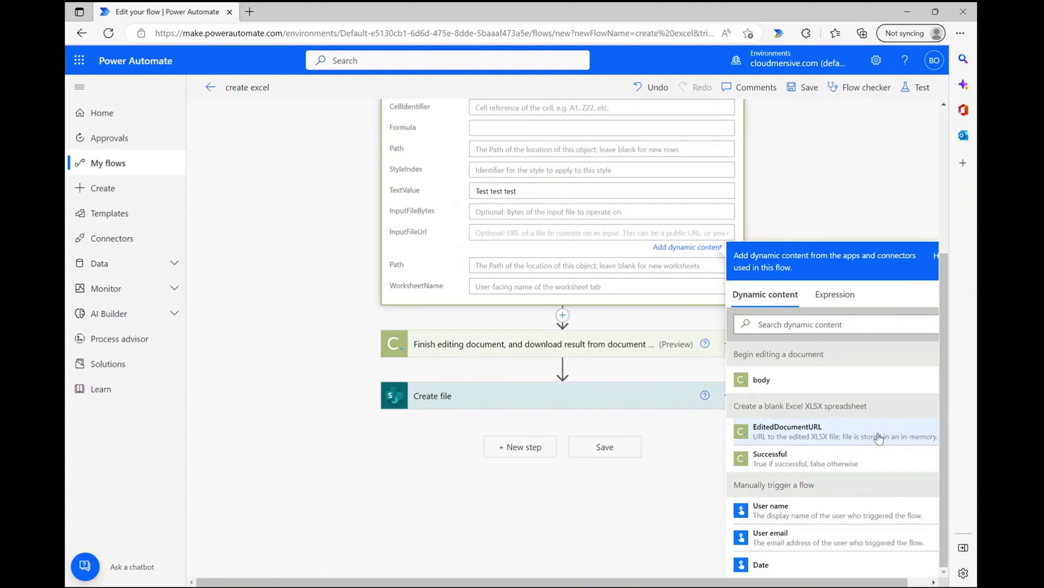
{"action": "left_click", "coordinate": [858, 431]}
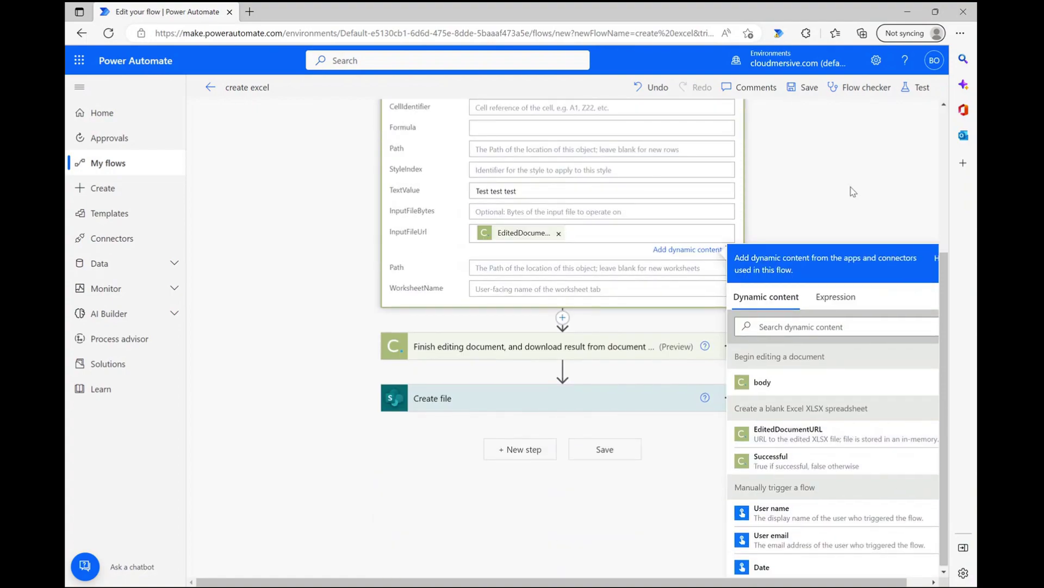
{"action": "left_click", "coordinate": [855, 191]}
{"action": "scroll", "coordinate": [805, 338], "scroll_direction": "up", "scroll_amount": 1}
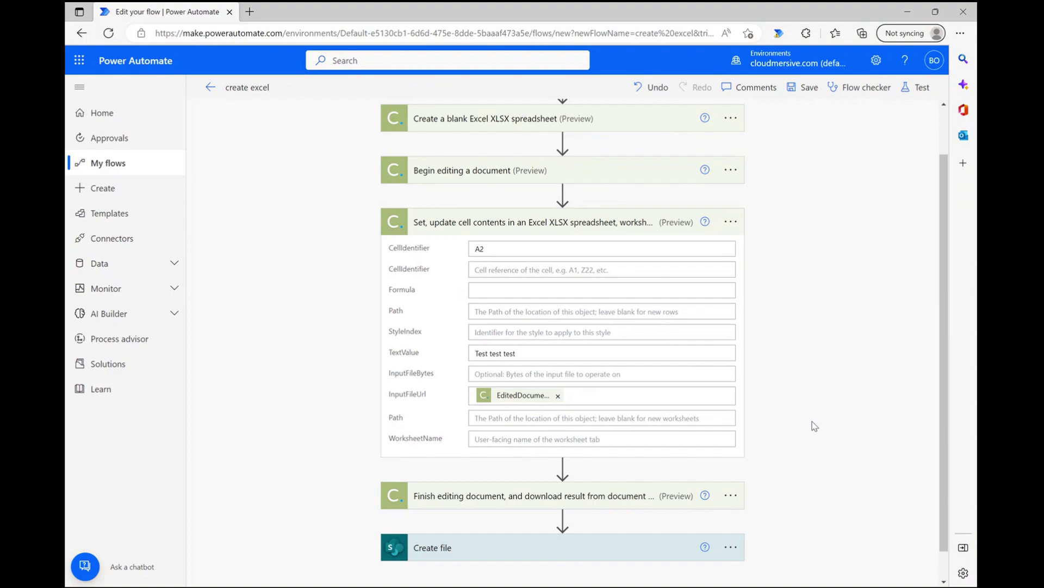
{"action": "scroll", "coordinate": [814, 426], "scroll_direction": "down", "scroll_amount": 1}
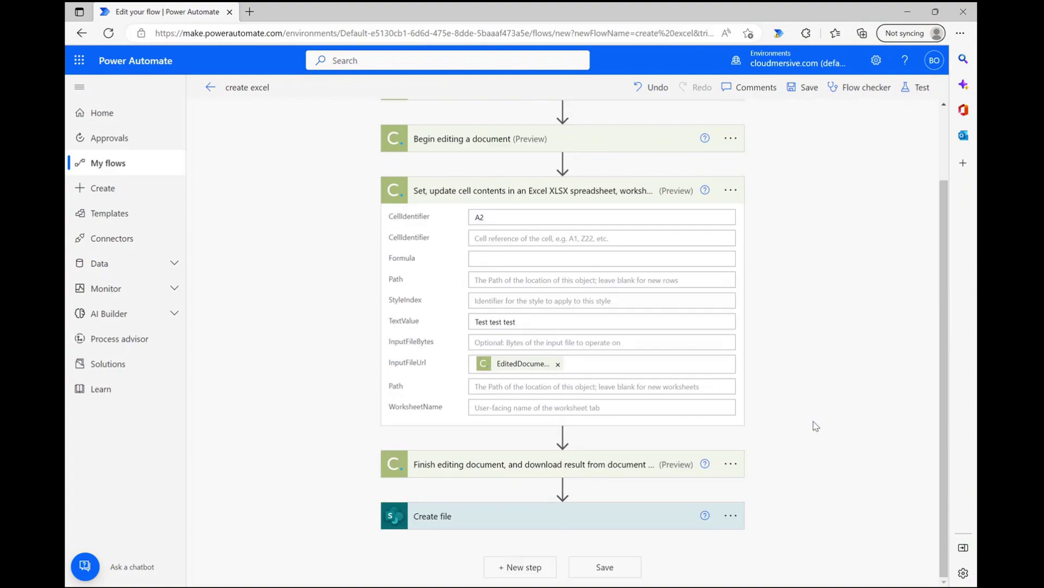
{"action": "left_click", "coordinate": [596, 472]}
Replace Finish editing document's input file with the cell-update step's EditedDocumentURL
{"action": "scroll", "coordinate": [623, 457], "scroll_direction": "down", "scroll_amount": 1}
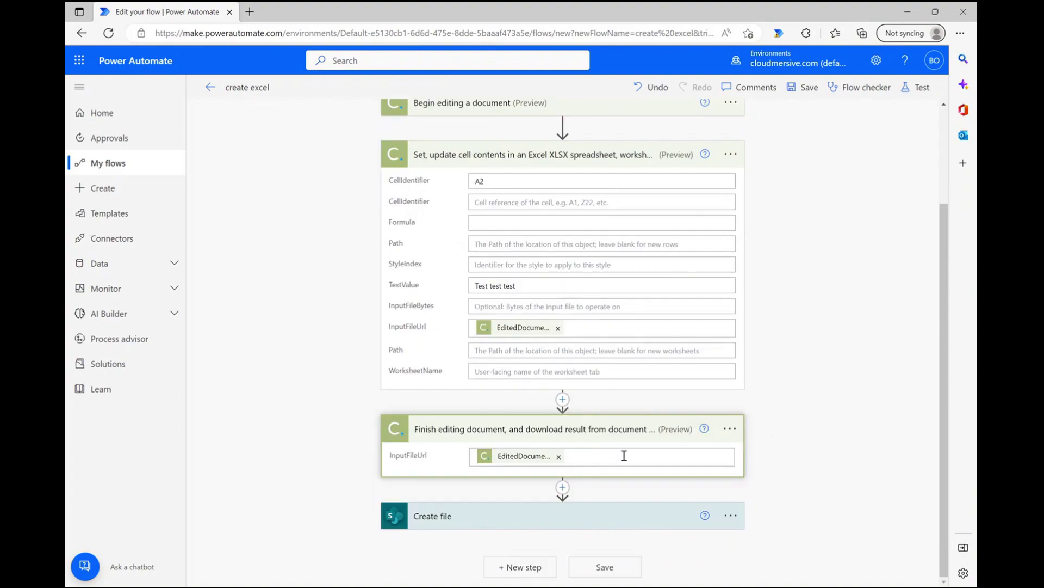
{"action": "left_click", "coordinate": [558, 457]}
{"action": "scroll", "coordinate": [821, 461], "scroll_direction": "down", "scroll_amount": 3}
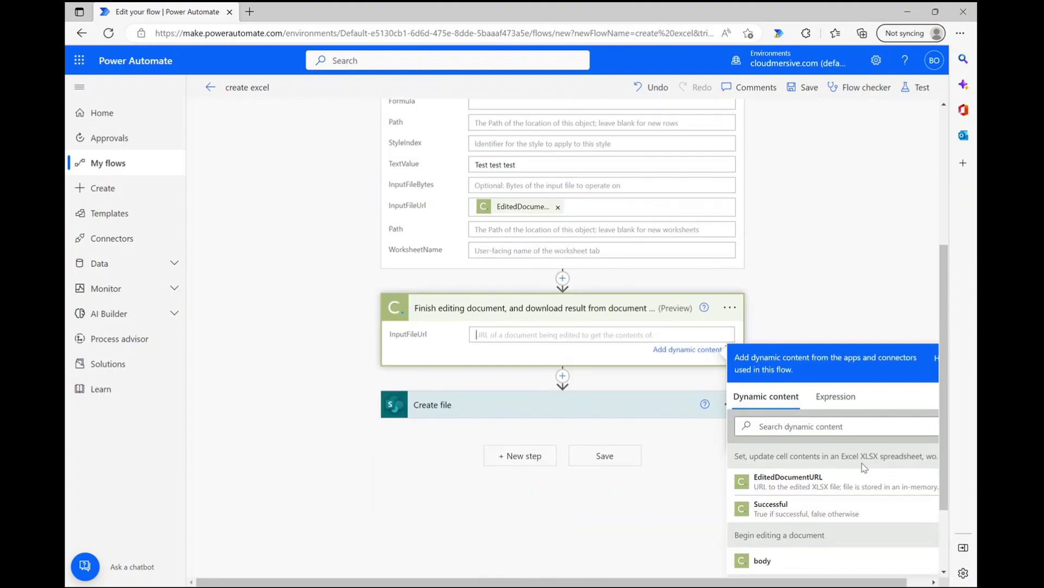
{"action": "scroll", "coordinate": [870, 522], "scroll_direction": "down", "scroll_amount": 1}
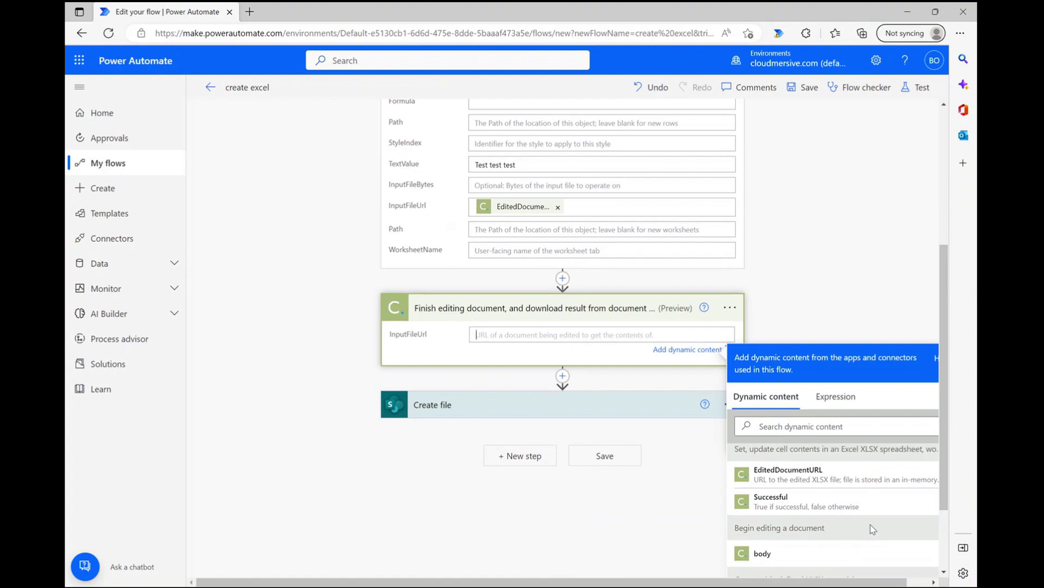
{"action": "scroll", "coordinate": [870, 523], "scroll_direction": "up", "scroll_amount": 1}
{"action": "left_click", "coordinate": [831, 484]}
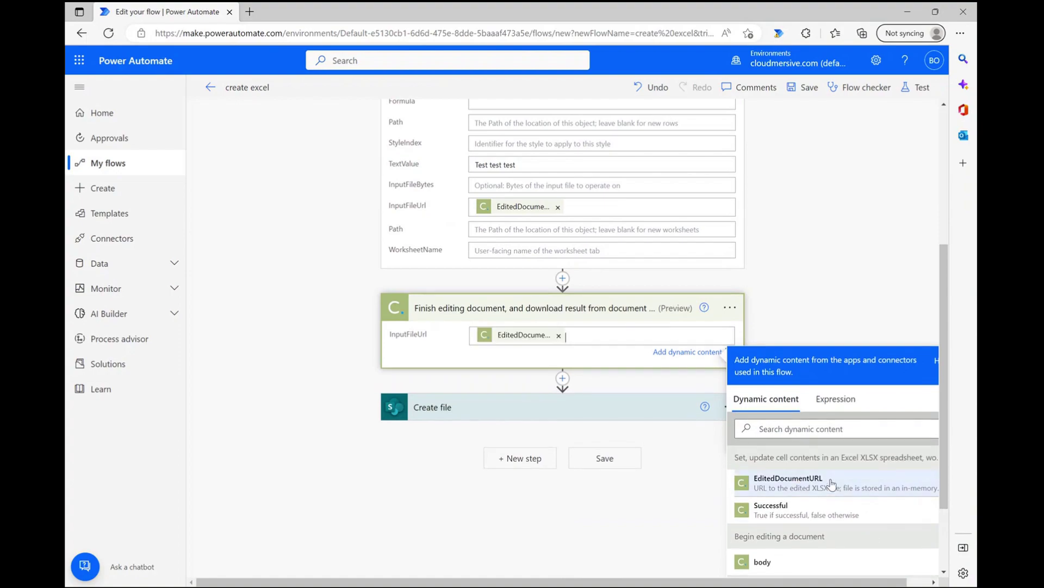
{"action": "left_click", "coordinate": [824, 255]}
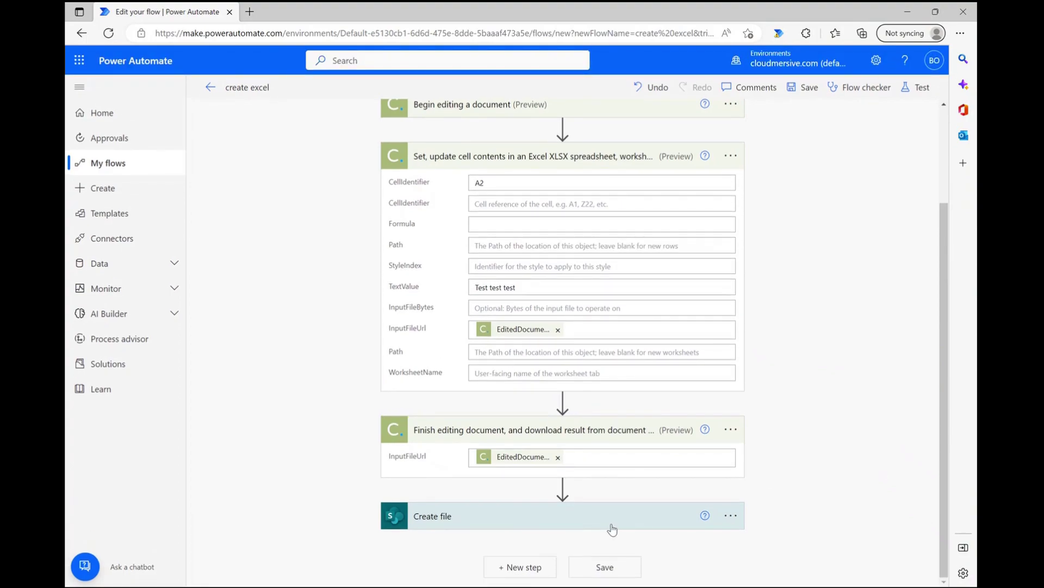
Change the Create file name to 'demo excel book 2.xlsx'
{"action": "left_click", "coordinate": [618, 527]}
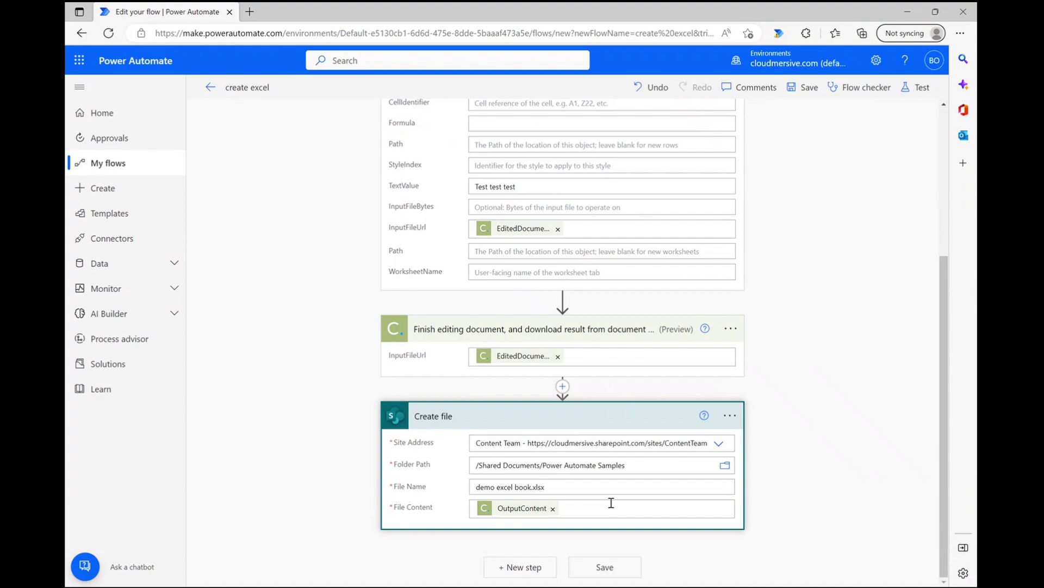
{"action": "left_click", "coordinate": [531, 486]}
{"action": "type", "text": "2"}
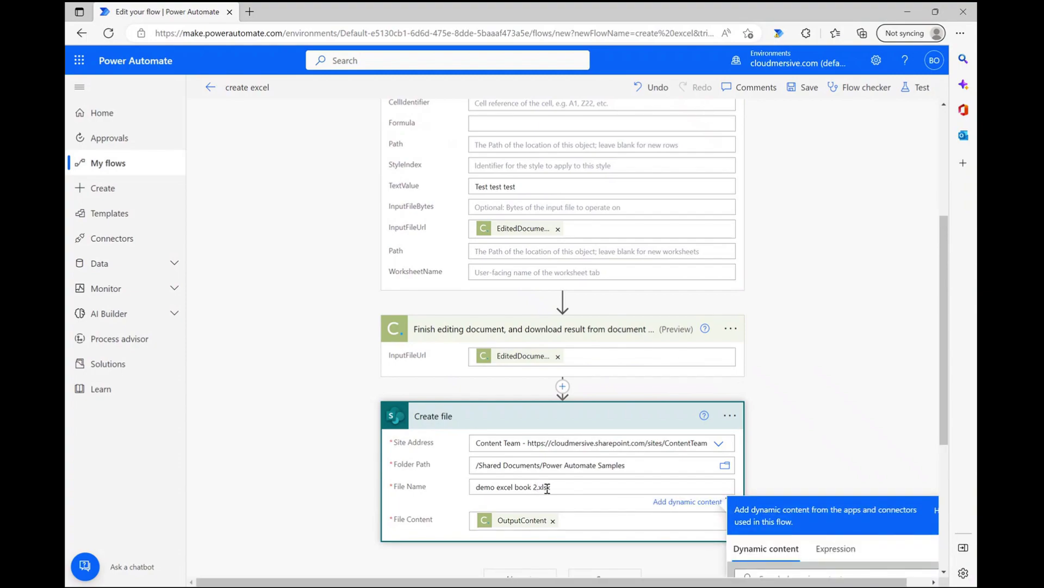
{"action": "left_click", "coordinate": [759, 460]}
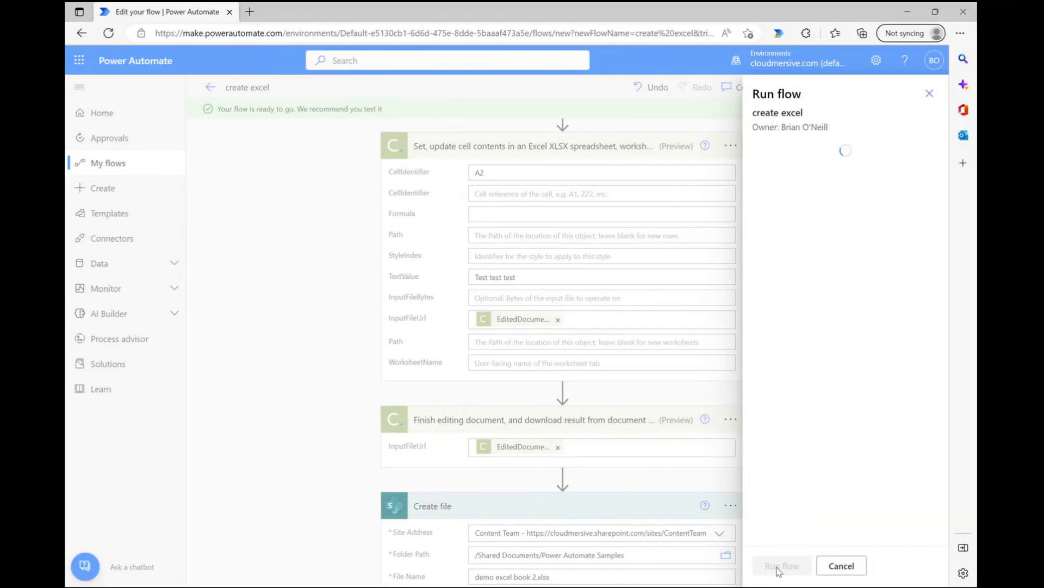
Run the flow and open the generated demo excel book 2 workbook in Excel
{"action": "left_click", "coordinate": [779, 565]}
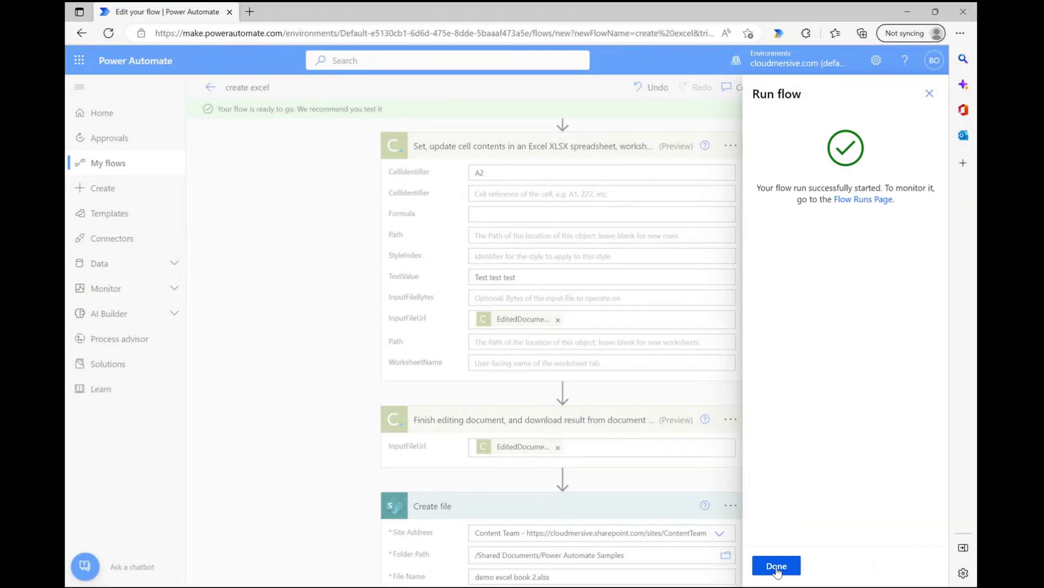
{"action": "left_click", "coordinate": [779, 565]}
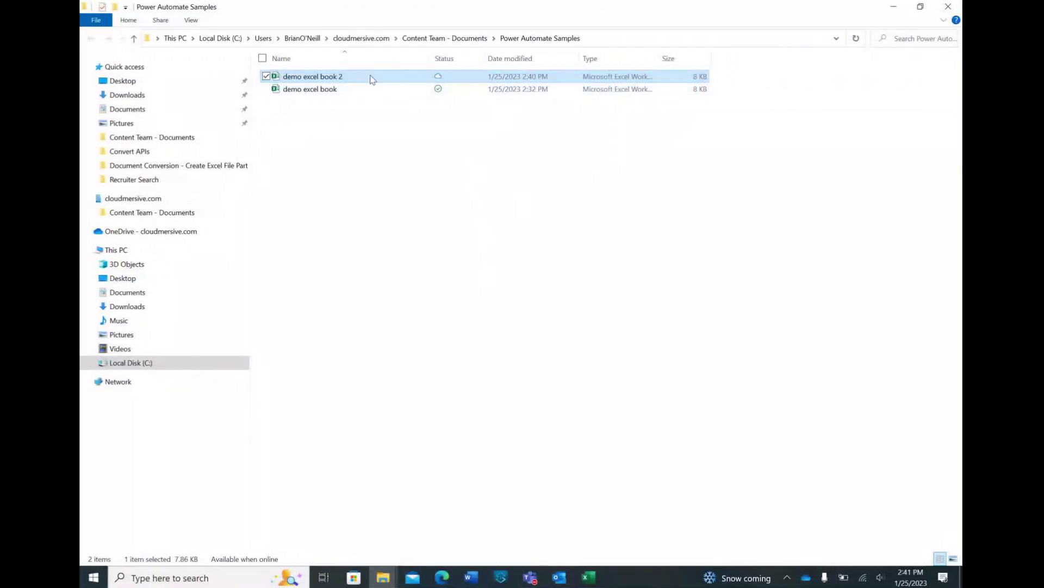
{"action": "double_click", "coordinate": [381, 79]}
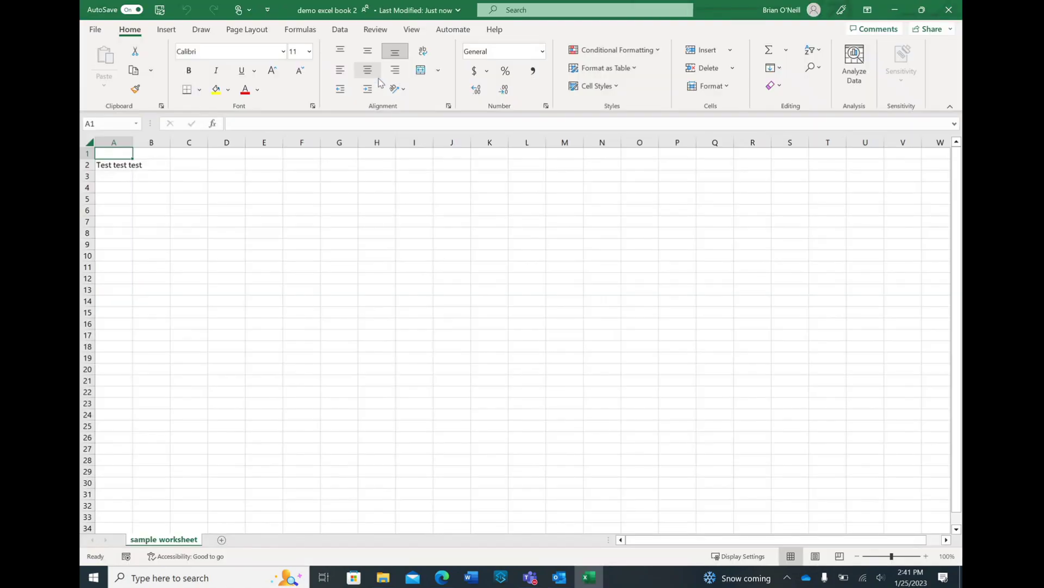
{"action": "left_click", "coordinate": [116, 166]}
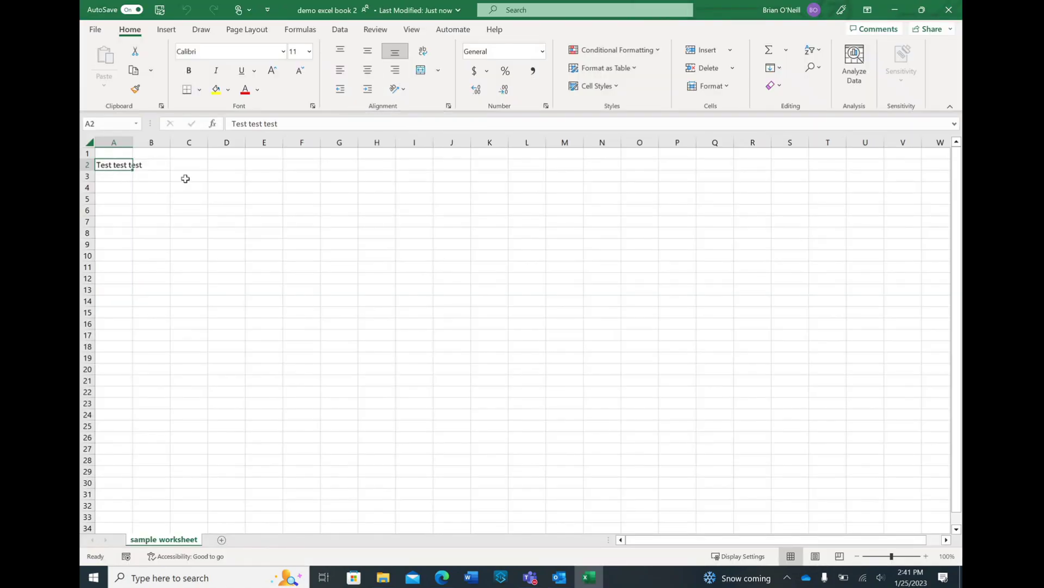